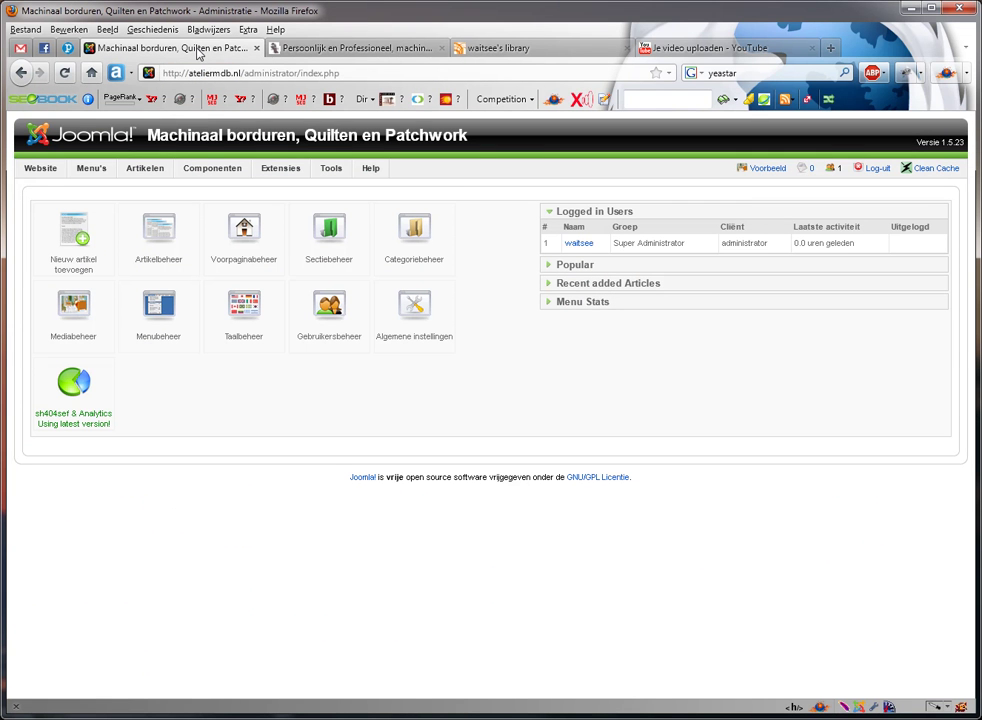
List the Frontpage Slideshow slides of the slideshow category and compare them with the slideshow on the live website
mouse_move(254, 172)
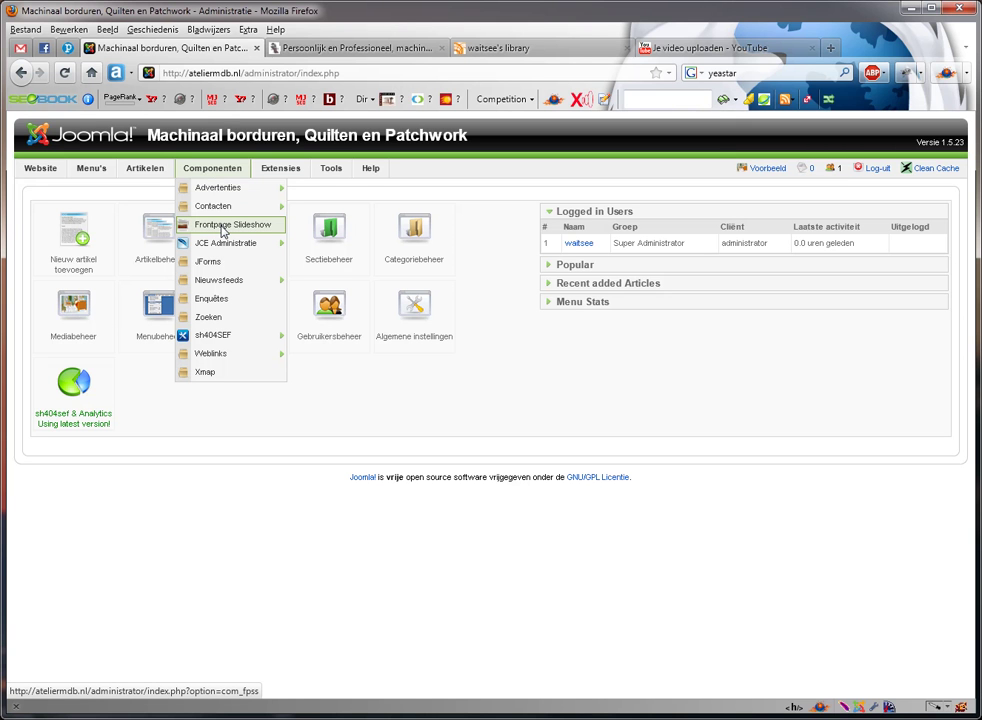
click(224, 231)
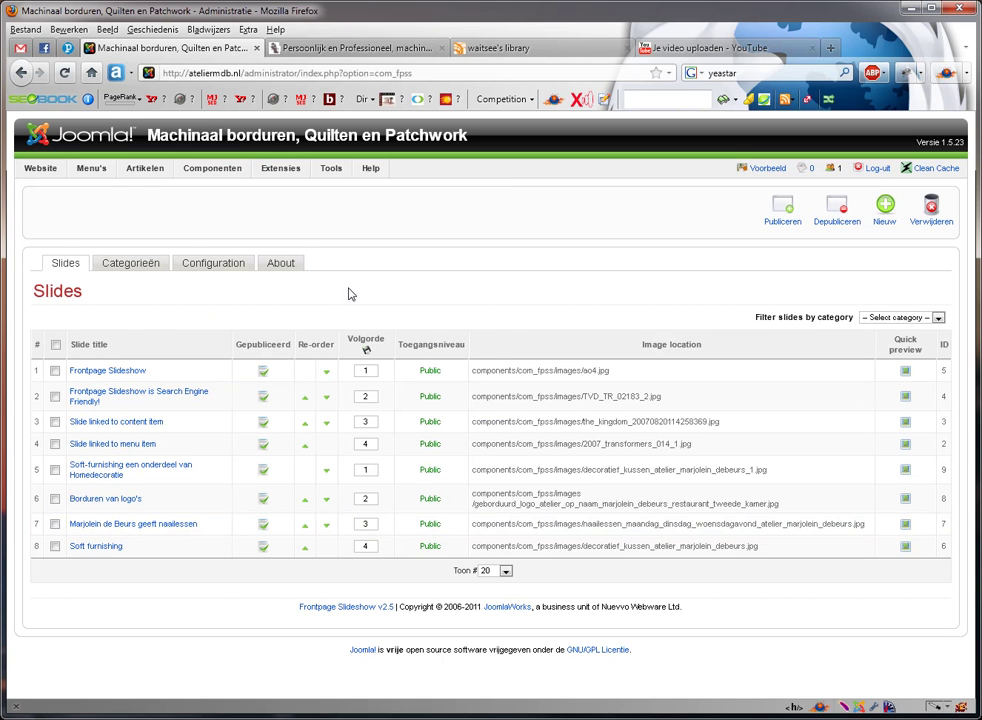
click(893, 320)
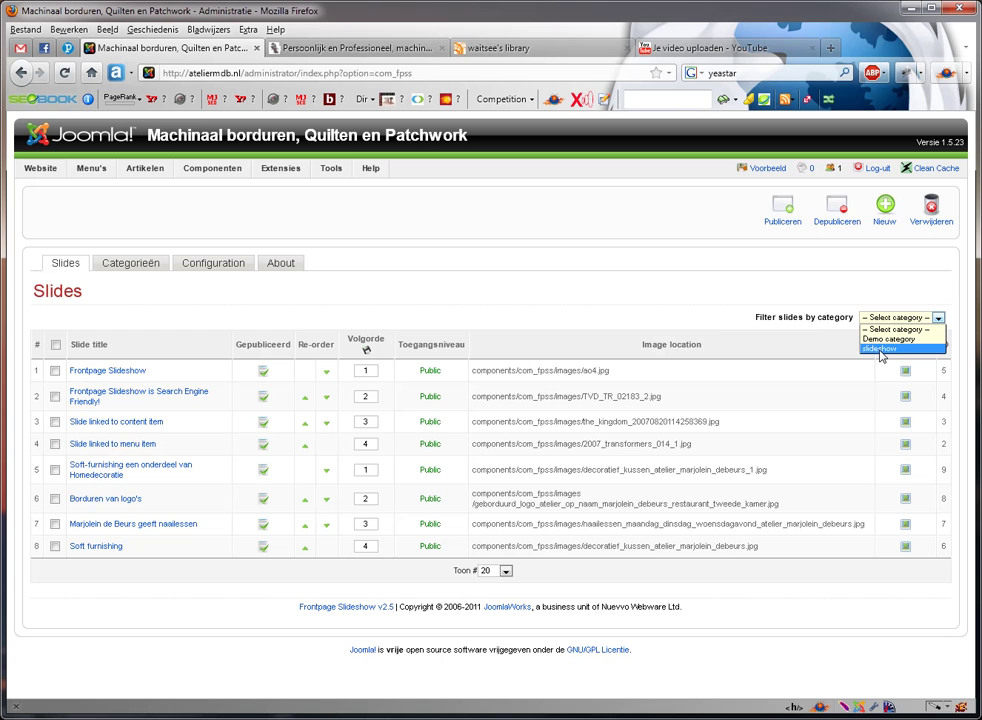
click(881, 349)
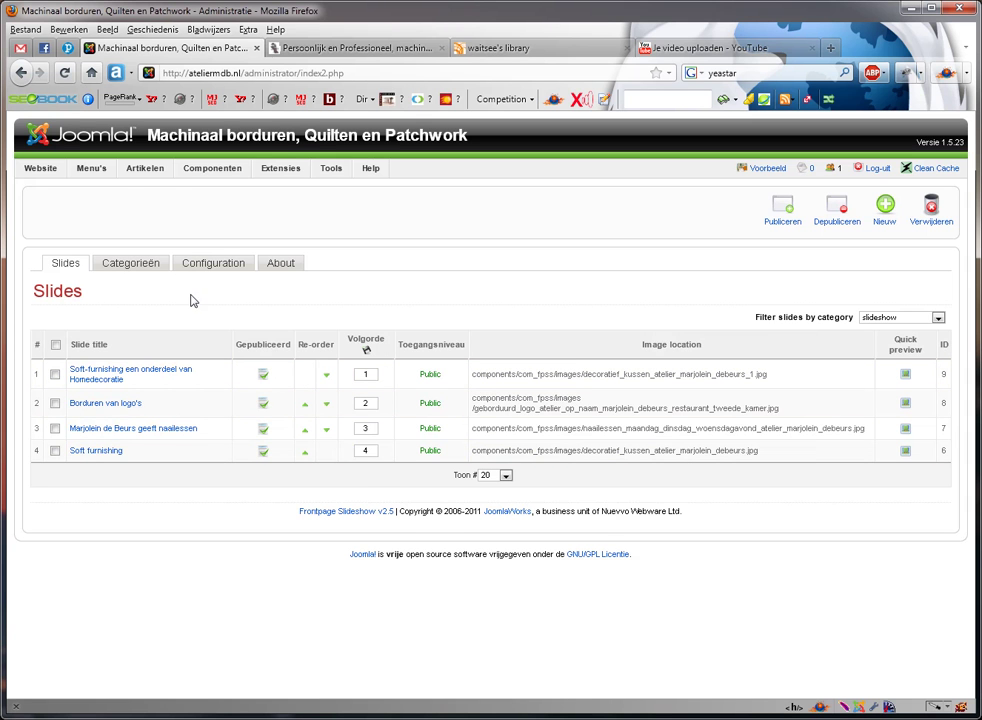
click(358, 50)
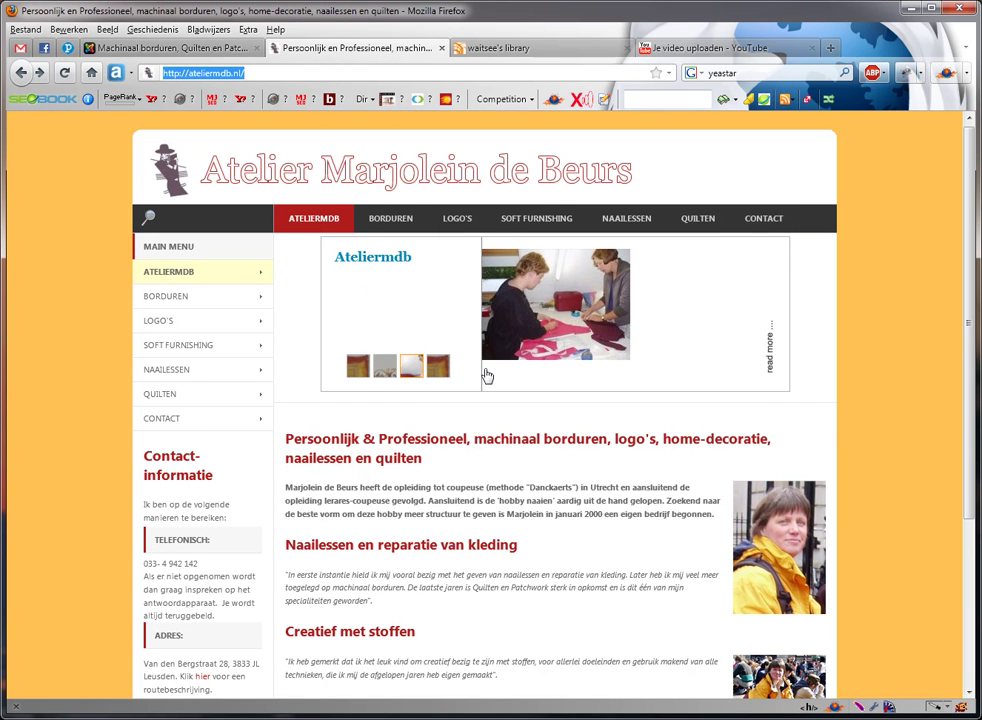
click(176, 53)
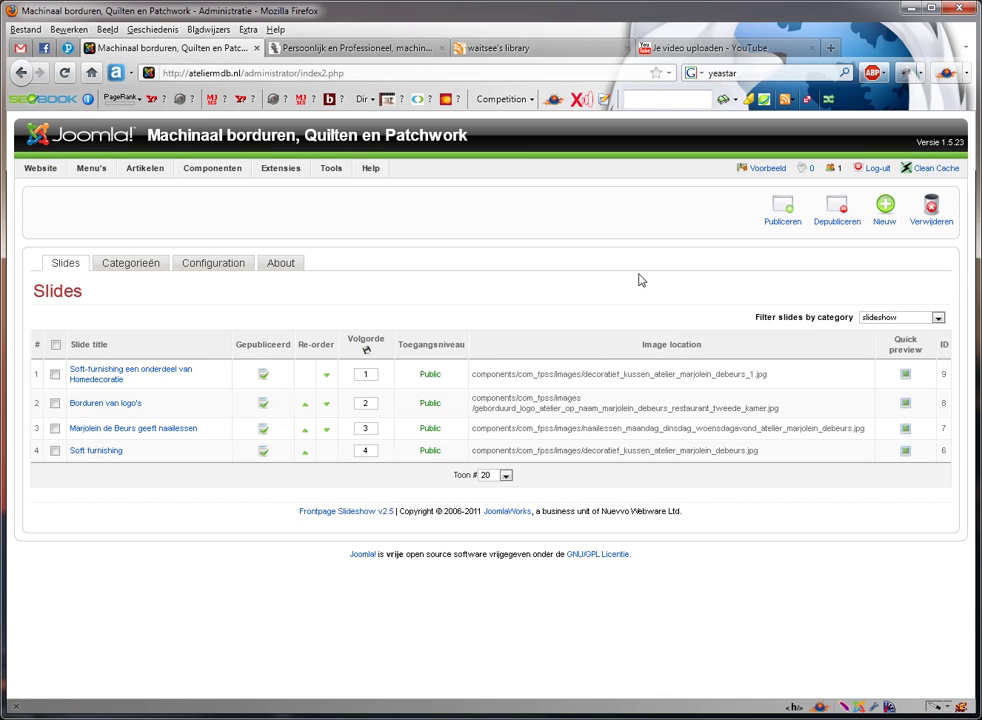
Start a new slide and go through its text, link, display and image options
click(885, 208)
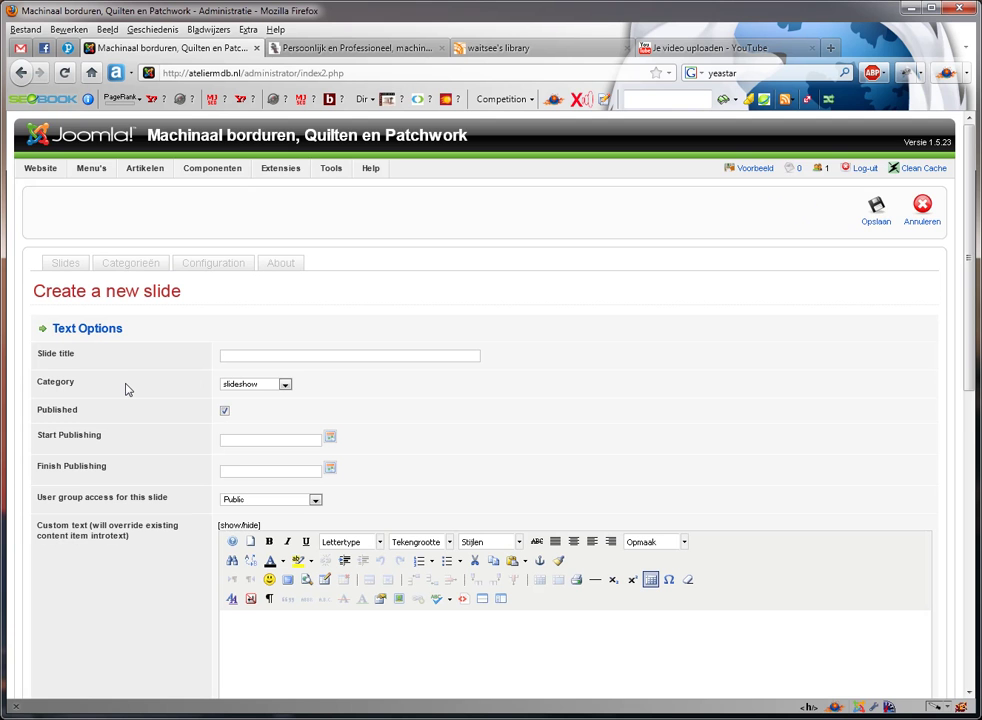
scroll(127, 389, down, 2)
scroll(127, 389, down, 2)
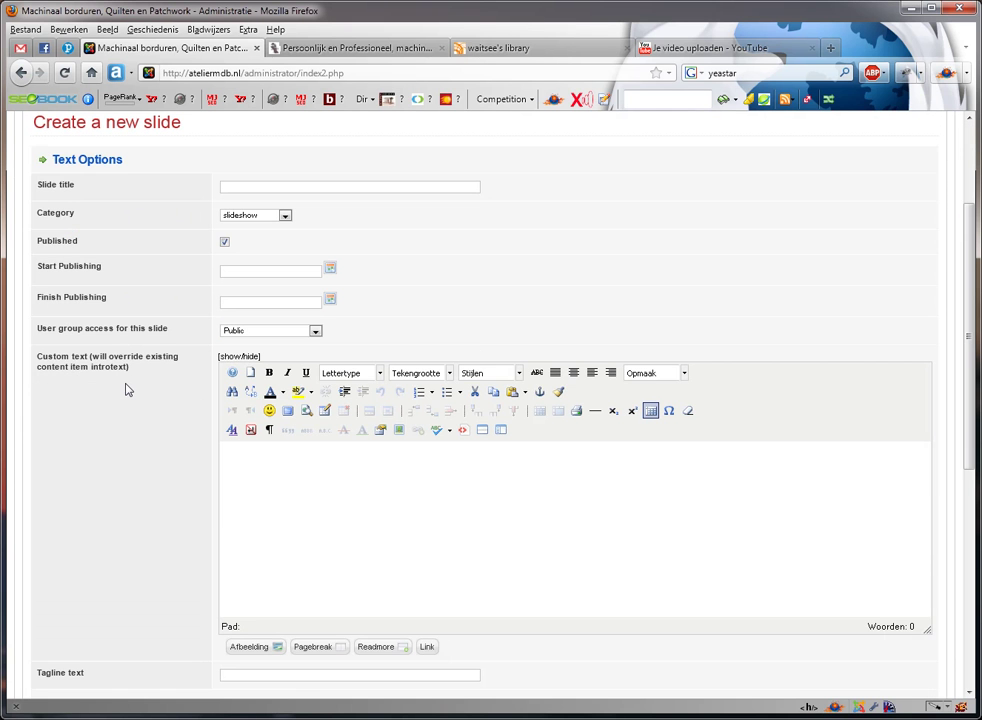
scroll(127, 389, down, 2)
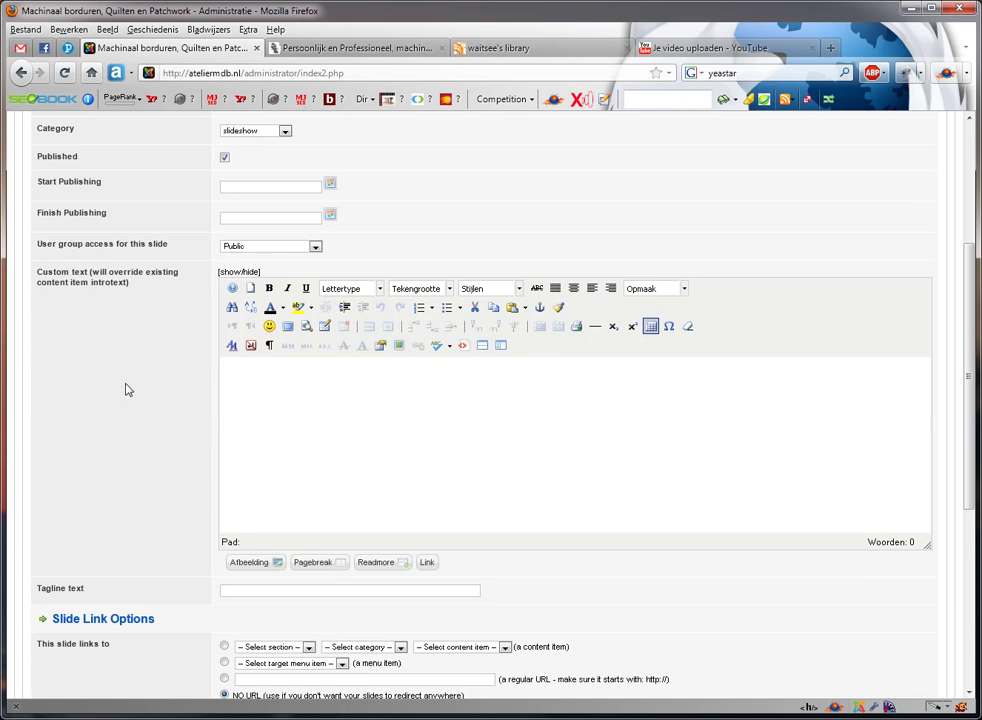
scroll(127, 389, down, 8)
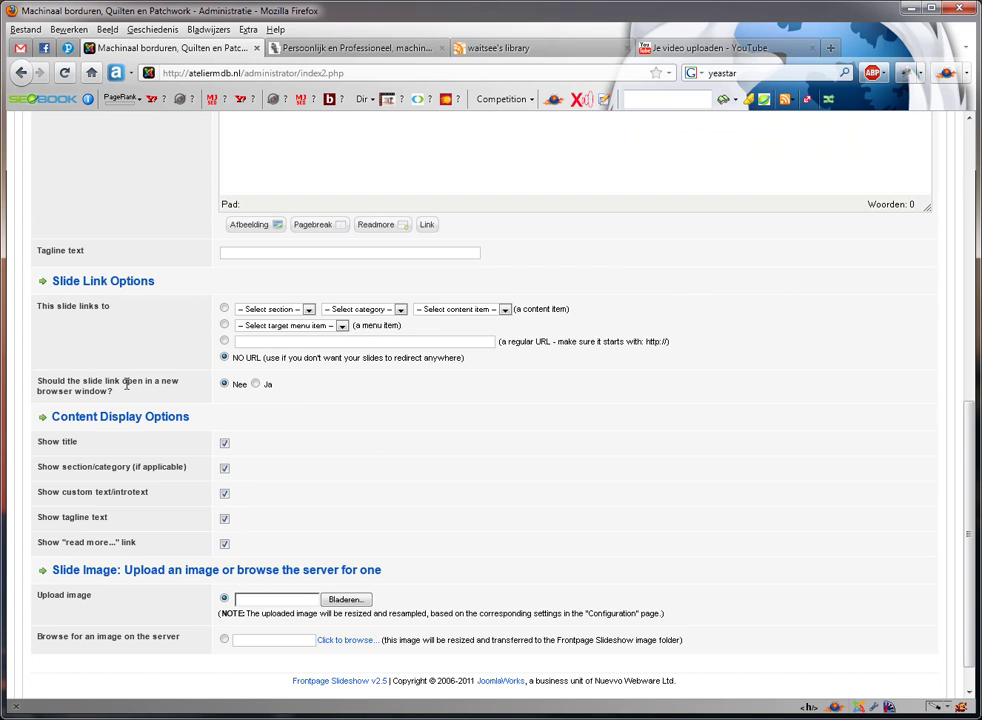
scroll(127, 385, down, 1)
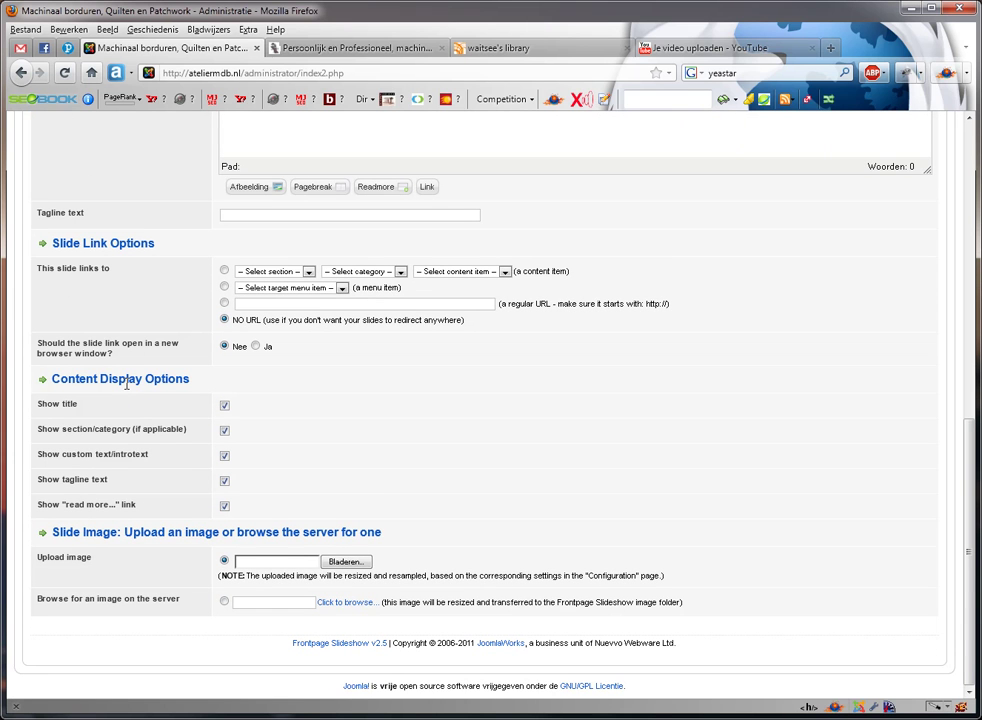
Choose kies-zelf-uw-dealer.jpg from the Mijn afbeeldingen folder as the upload image for the new slide
click(347, 562)
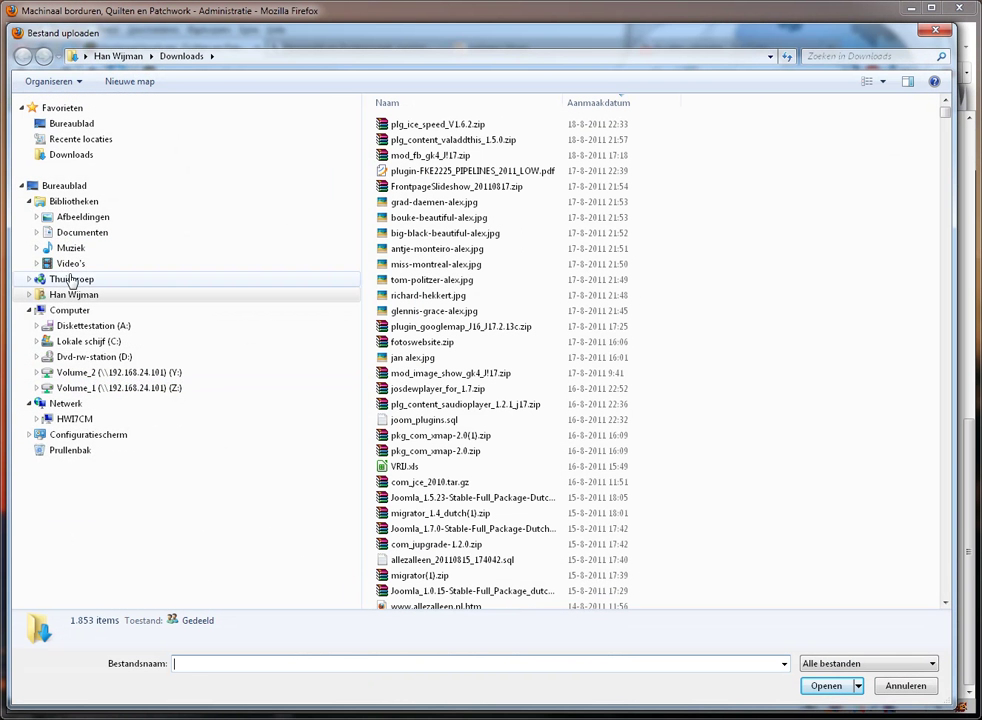
click(37, 216)
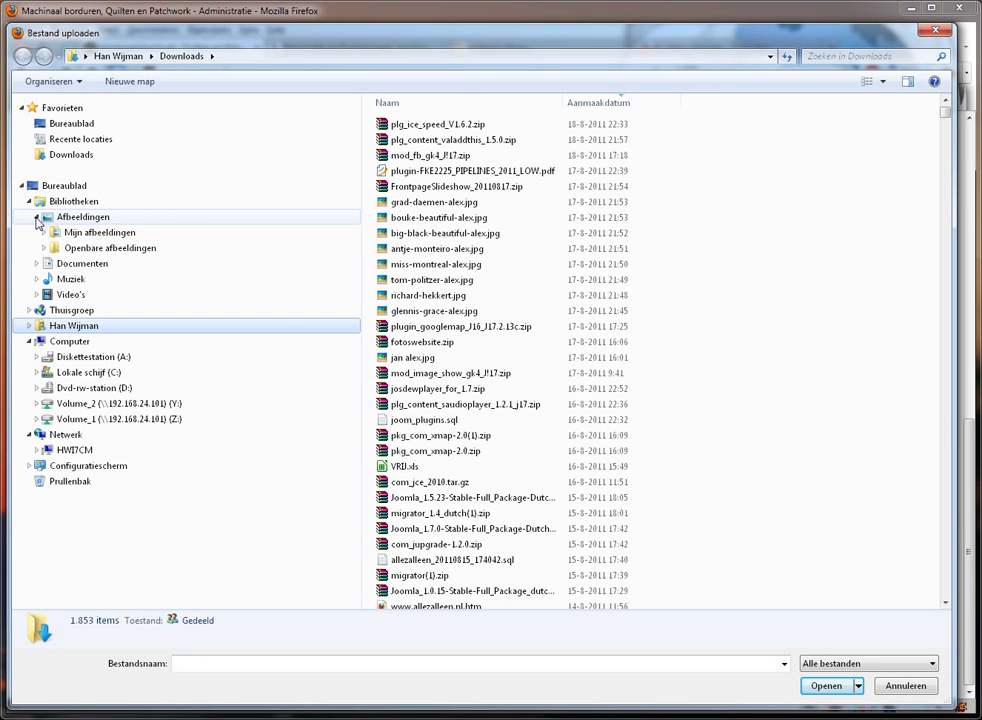
click(90, 234)
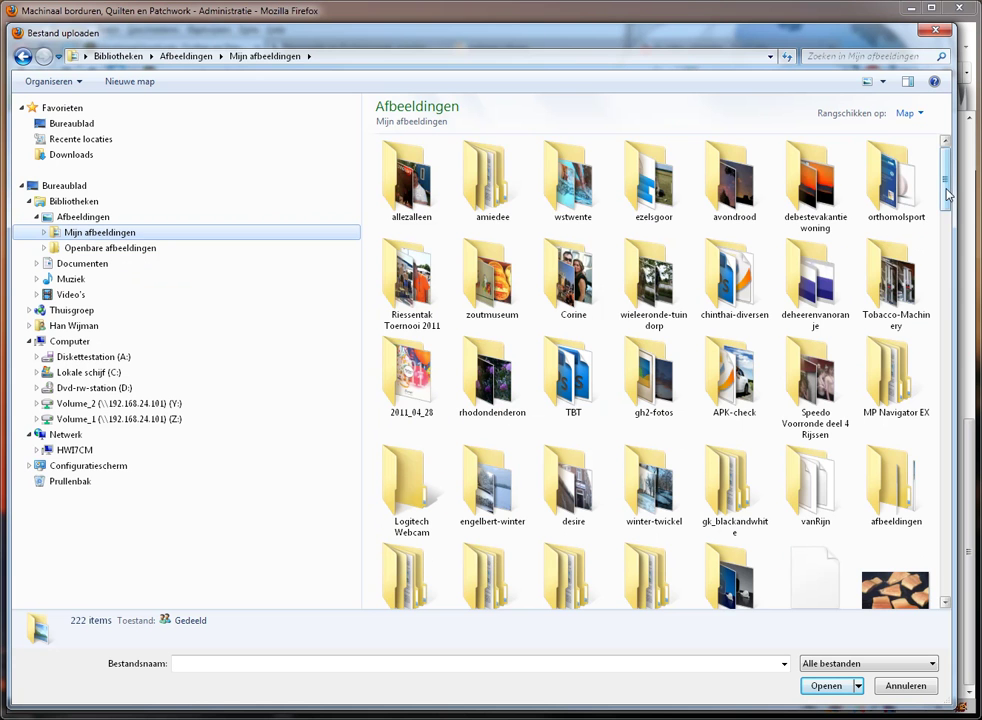
drag(946, 193, 948, 234)
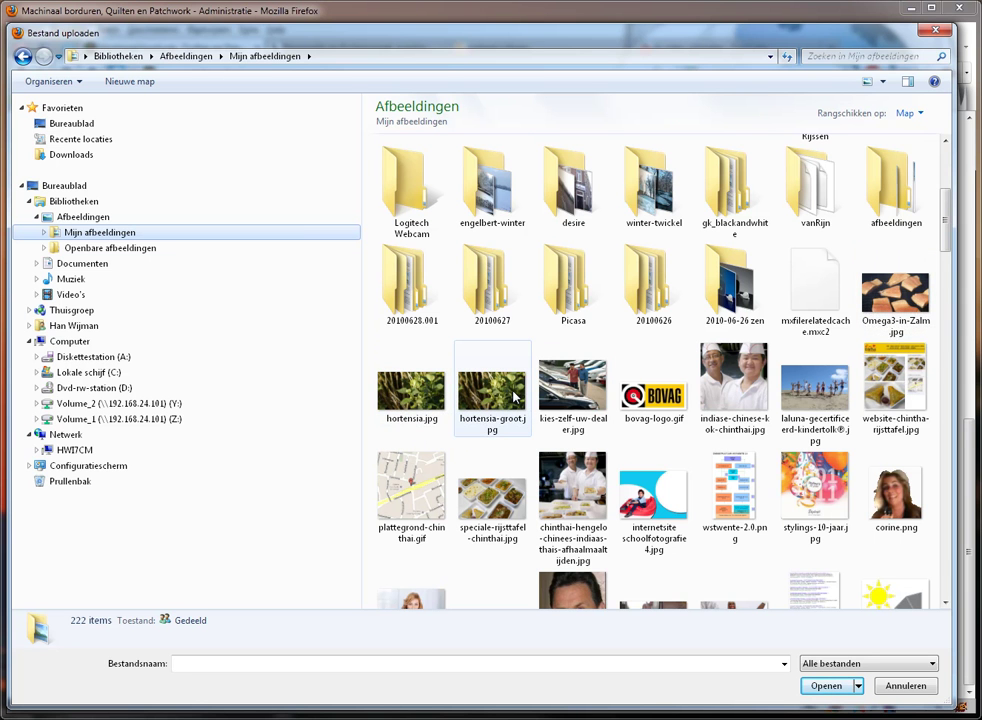
mouse_move(514, 397)
mouse_move(588, 383)
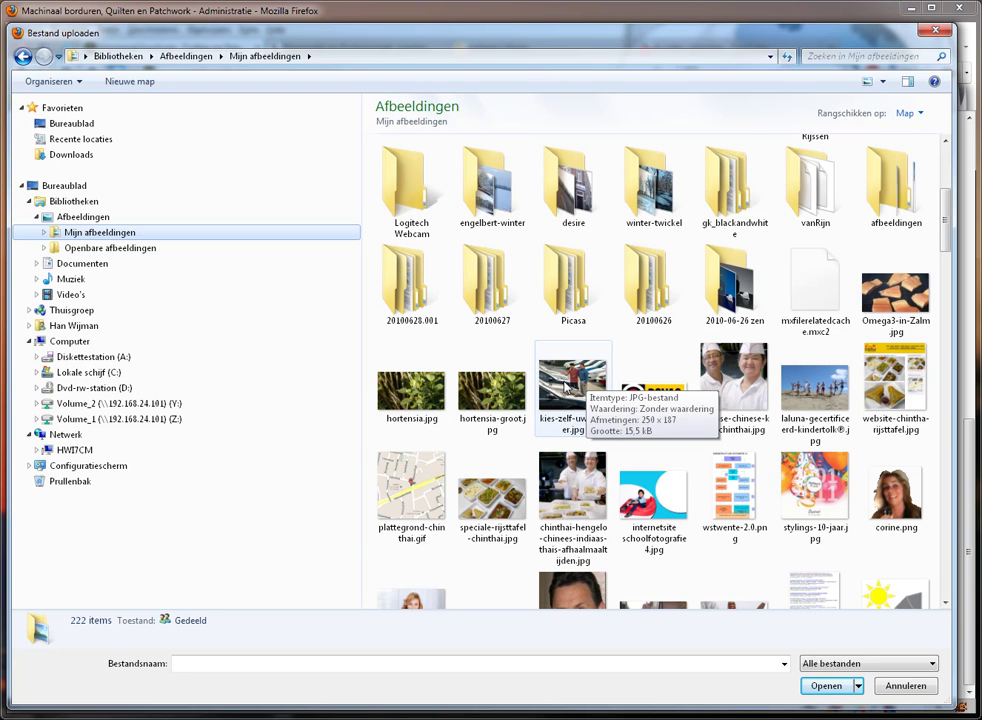
click(565, 388)
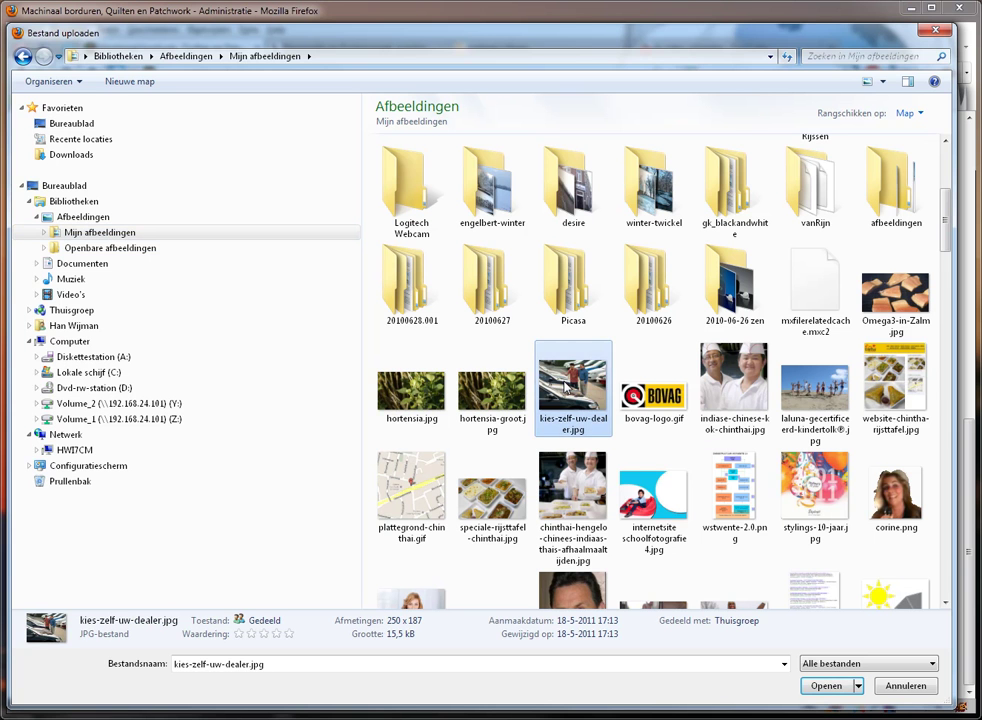
click(820, 686)
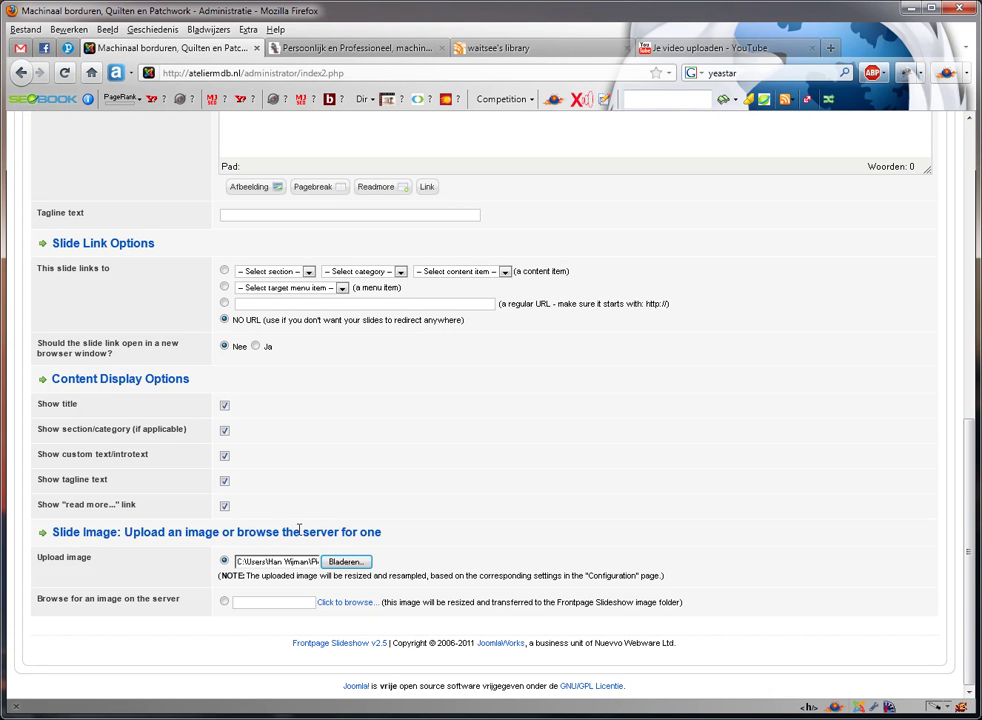
Title the slide "Auto" and enter "Dit is een demo tekst" as its custom text
scroll(300, 530, up, 10)
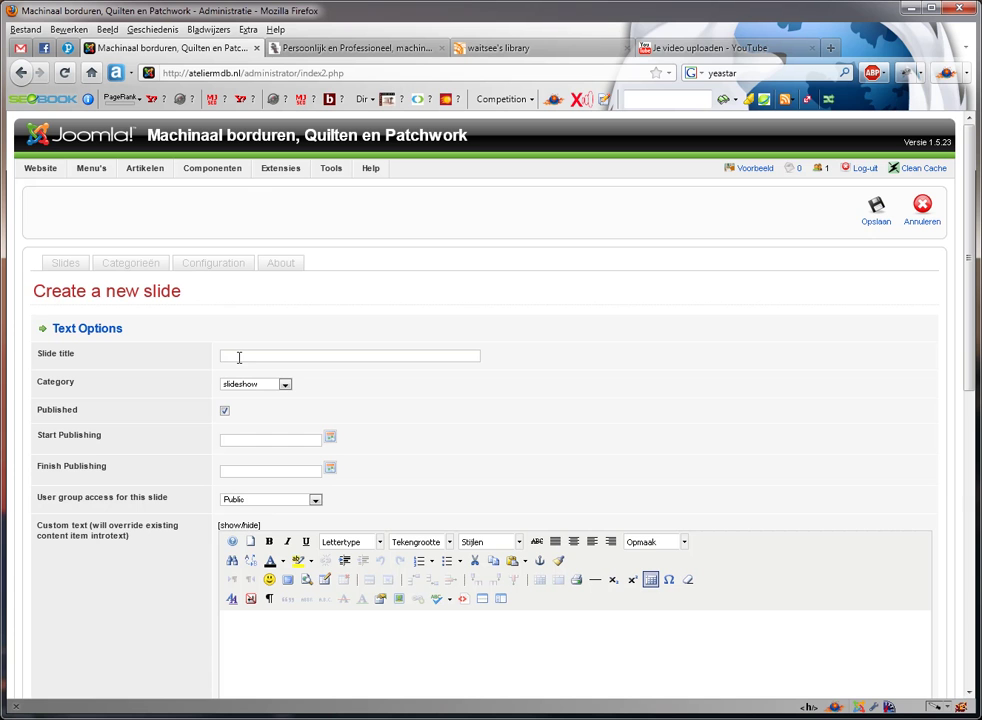
text(Auto)
scroll(169, 423, down, 2)
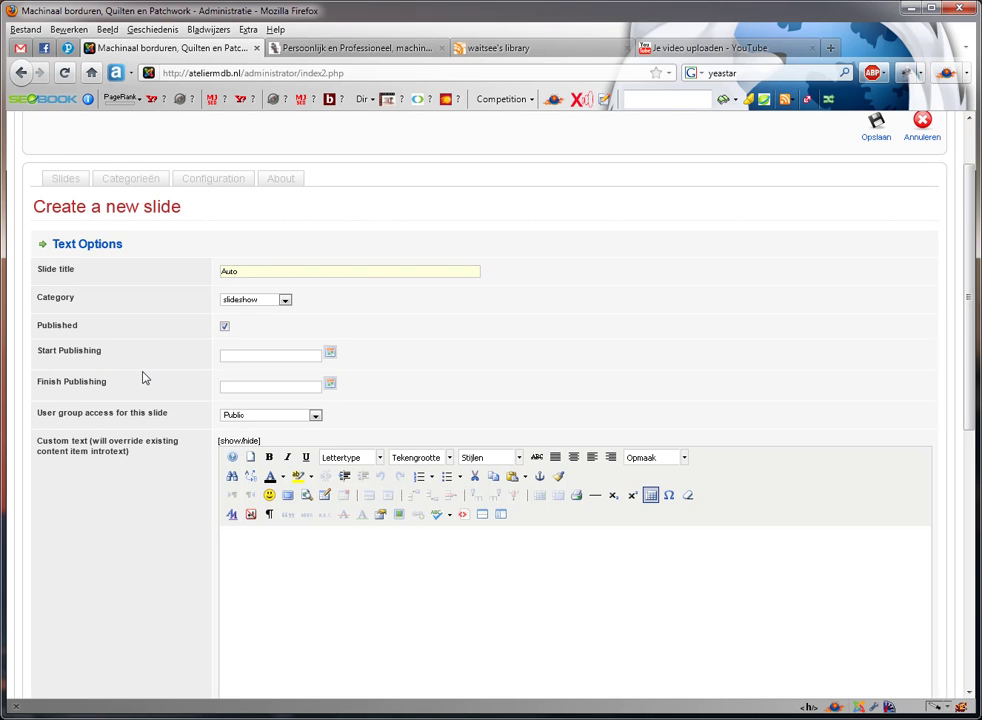
scroll(138, 384, down, 2)
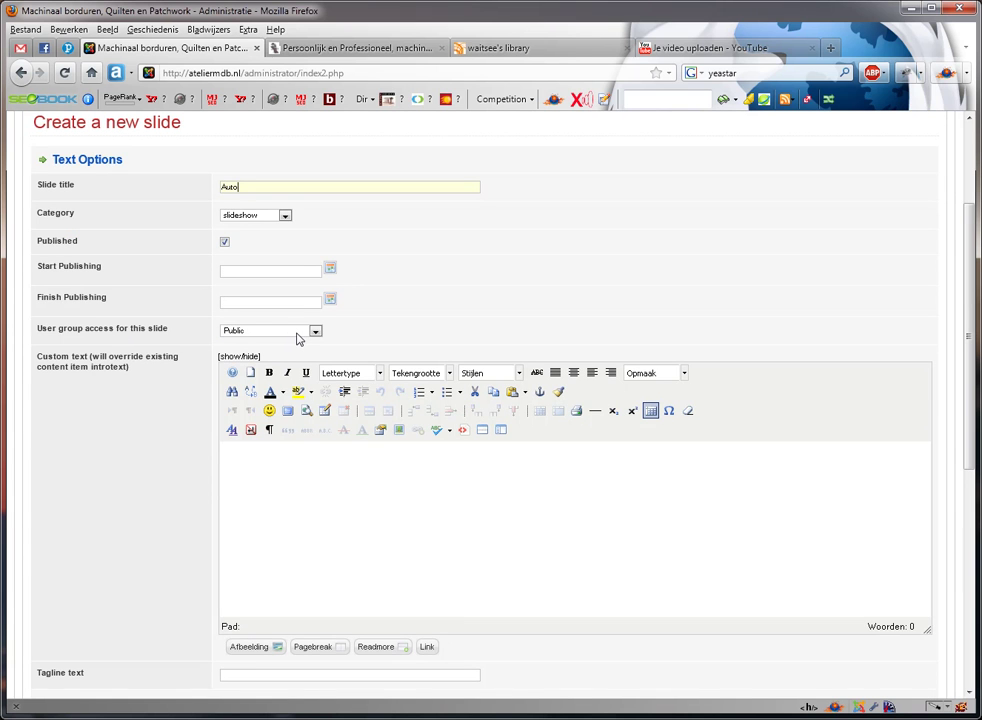
click(241, 462)
text(Dit is een de m)
key(BackSpace)
key(BackSpace)
text(mo)
Disable showing the section/category, tagline text and "read more..." link for the slide, and save it
scroll(85, 453, down, 3)
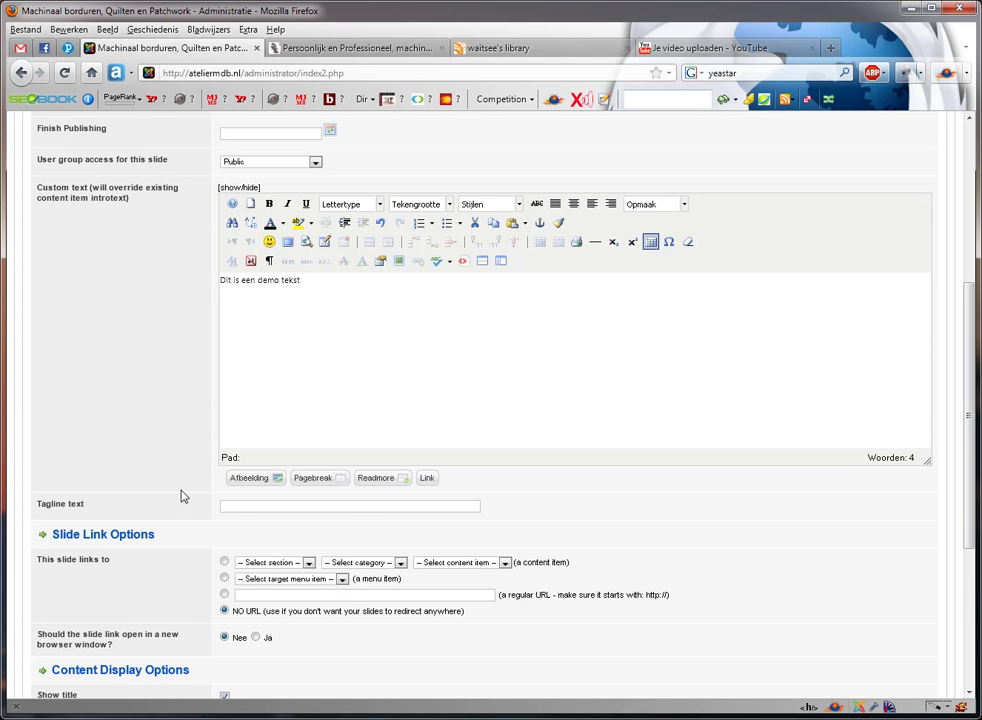
scroll(182, 497, down, 2)
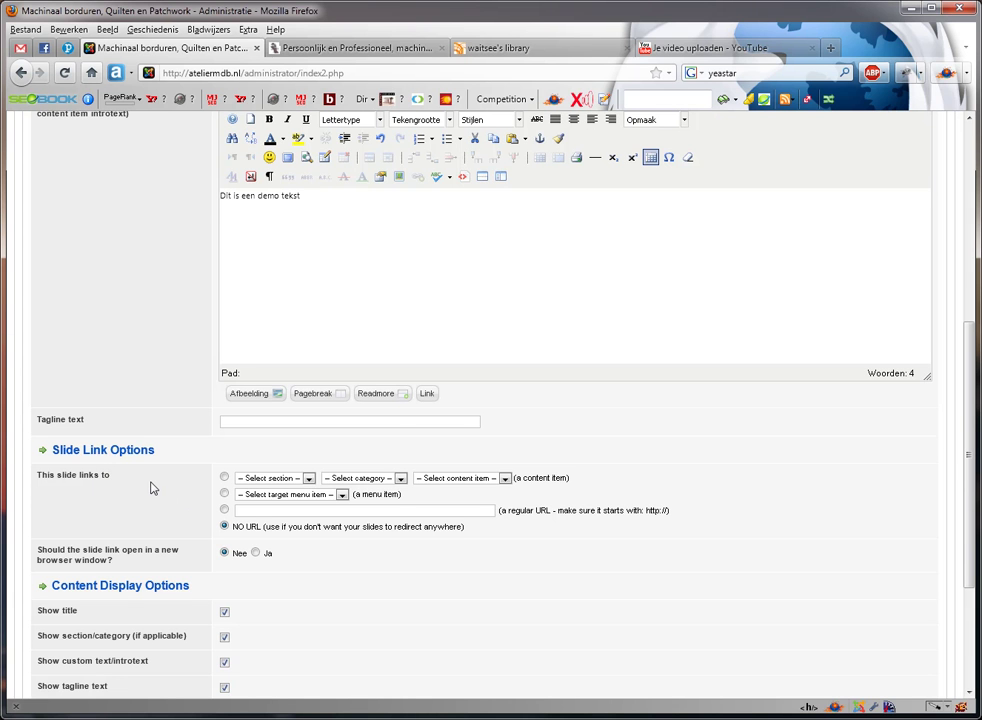
scroll(152, 488, down, 2)
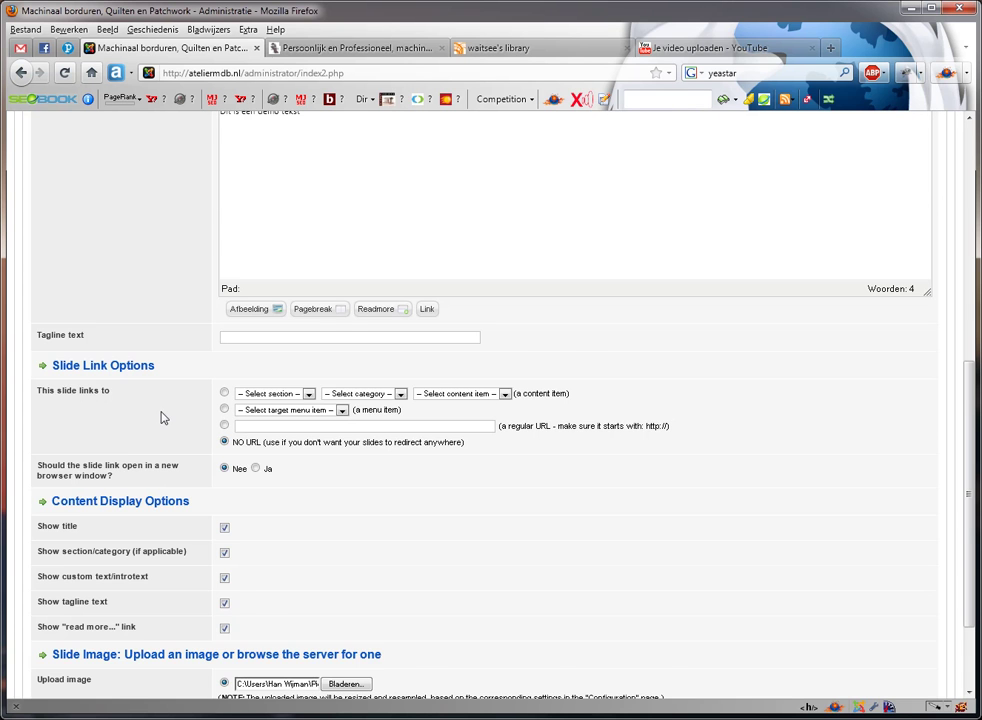
scroll(163, 418, down, 2)
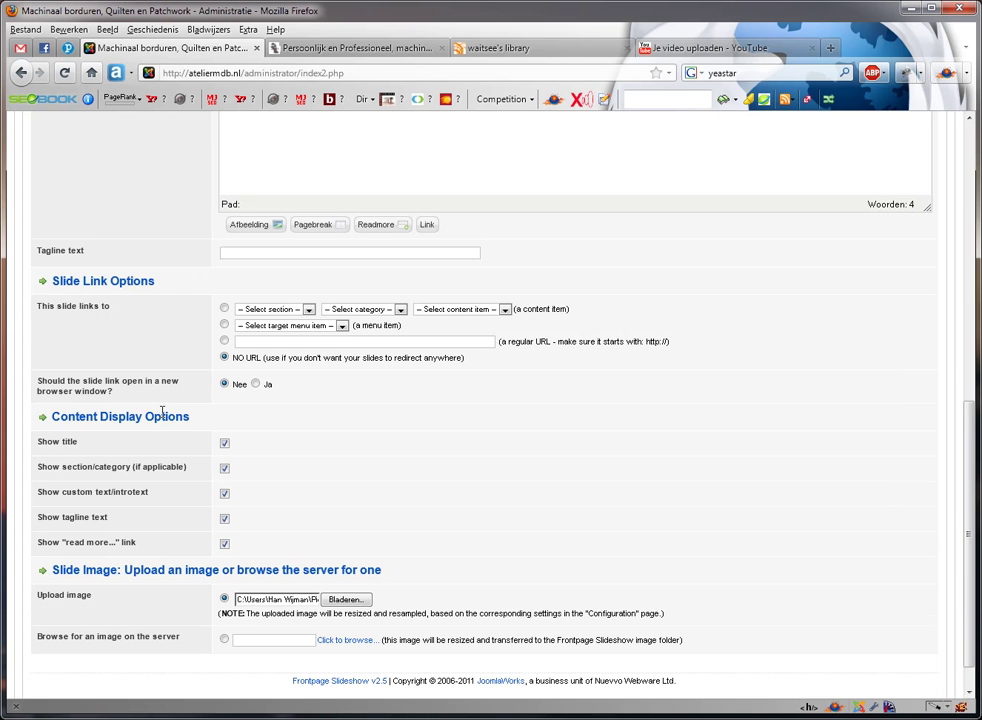
click(225, 469)
scroll(285, 395, up, 5)
scroll(270, 303, down, 5)
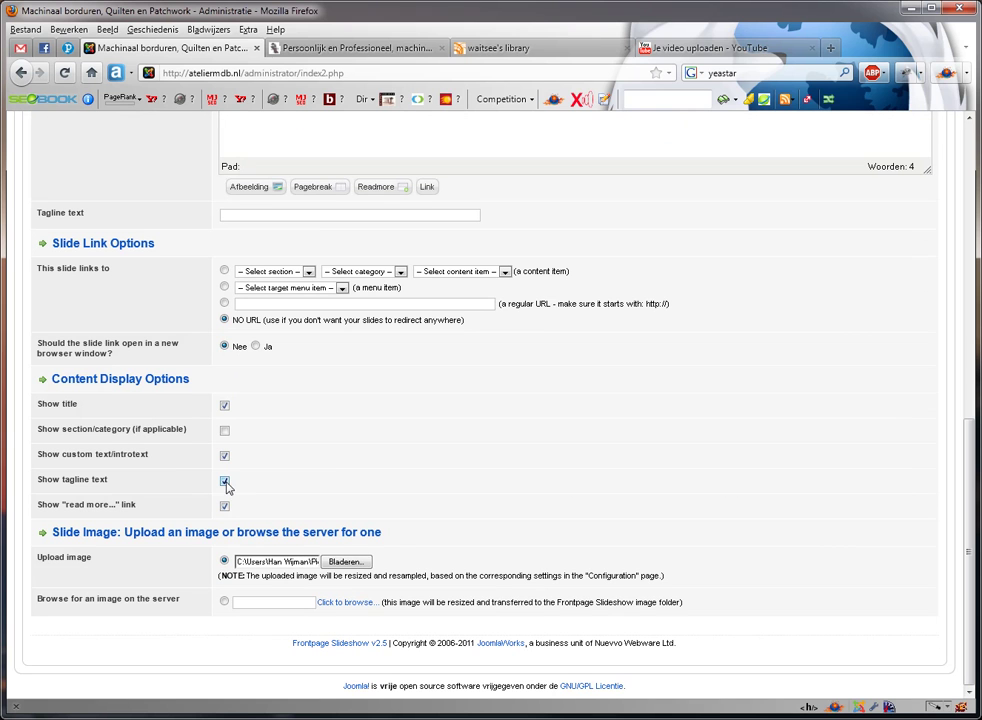
click(225, 483)
click(225, 507)
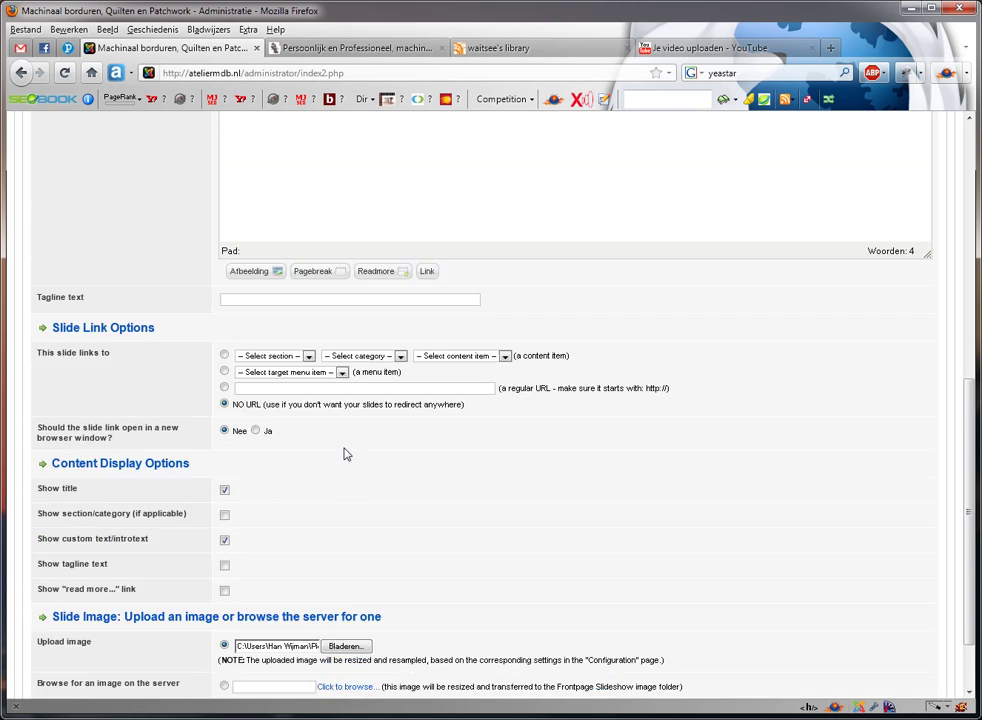
scroll(345, 454, up, 5)
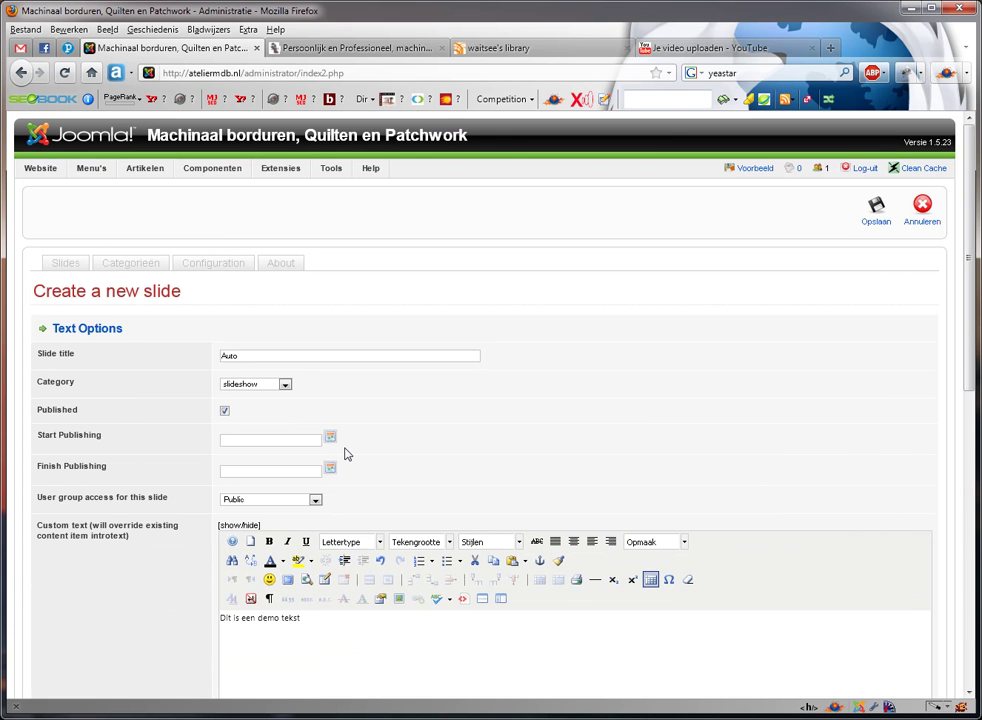
click(878, 218)
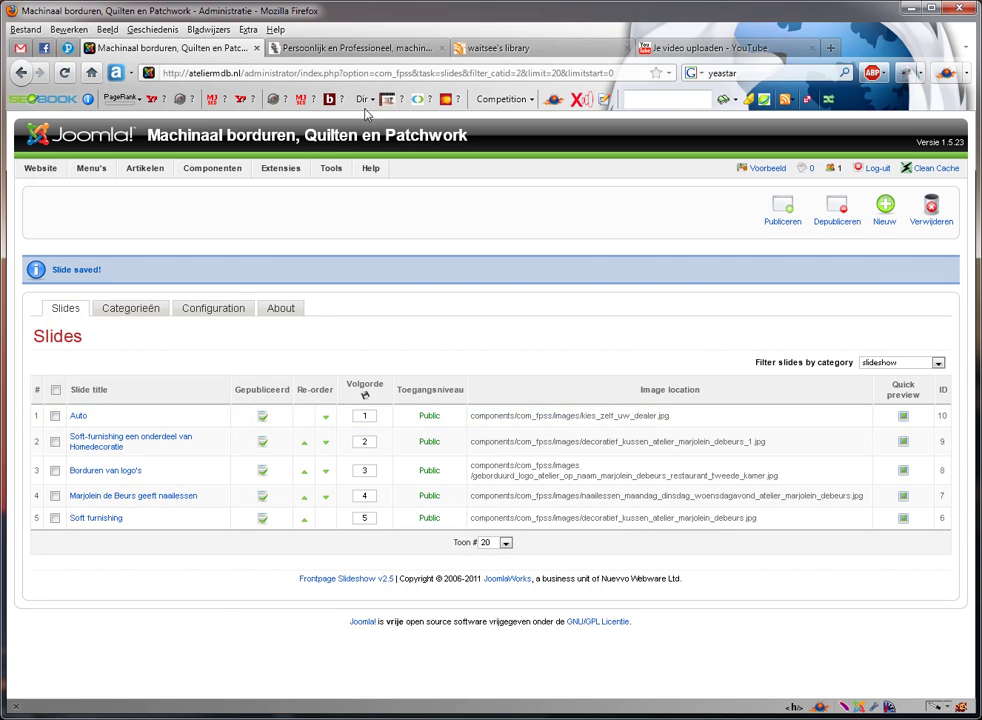
Reload the live website and check the title, demo text and image of the Auto slide in the slideshow
click(370, 50)
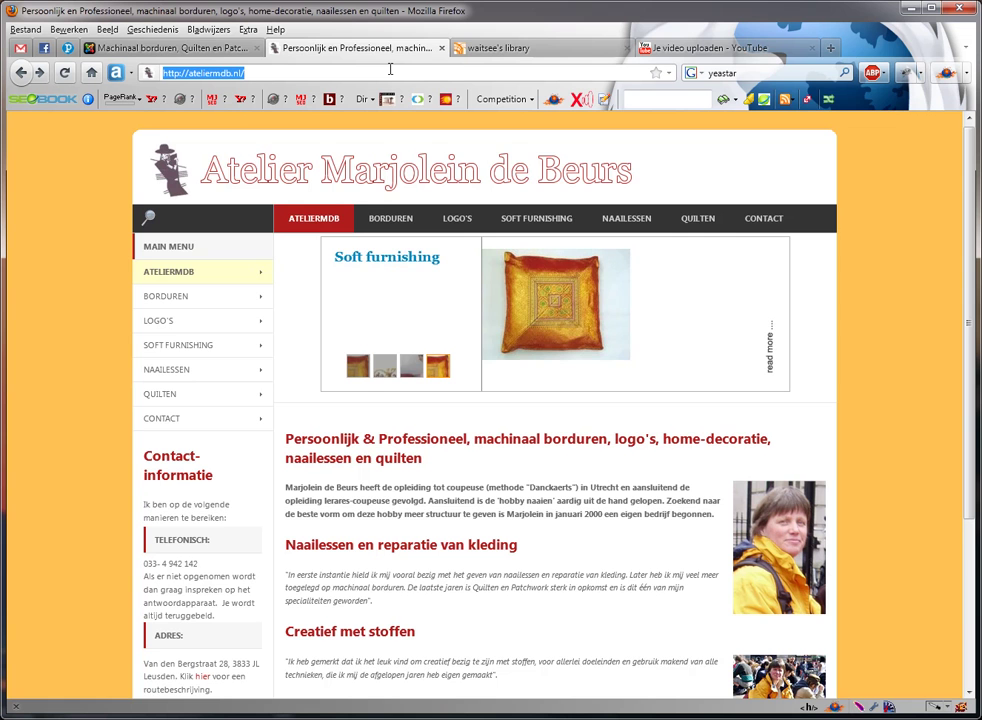
key(Return)
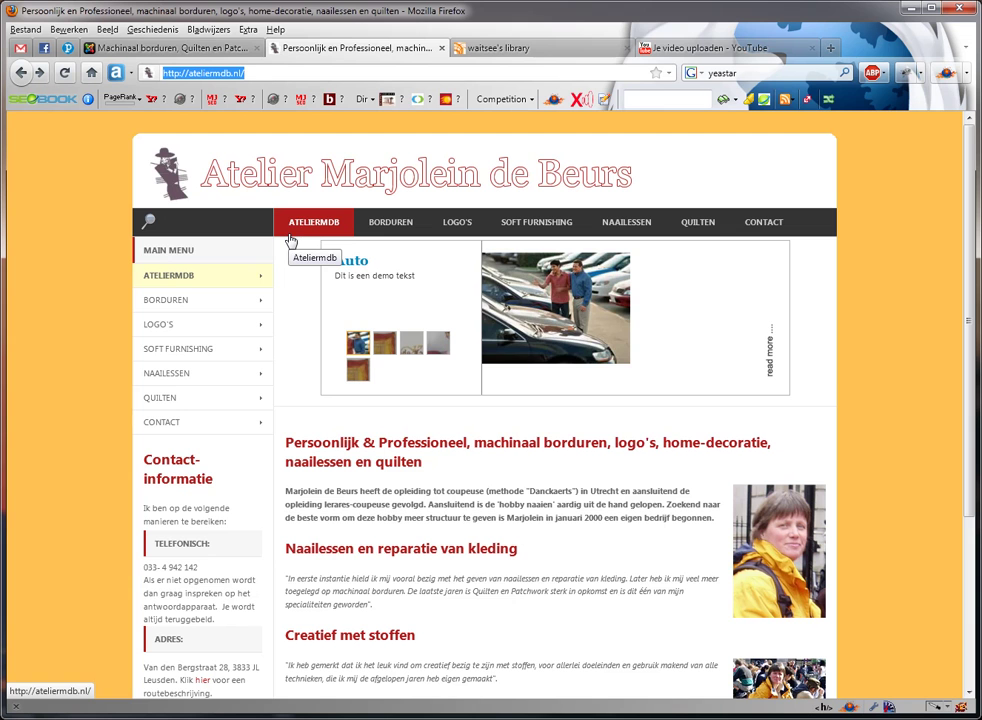
click(358, 344)
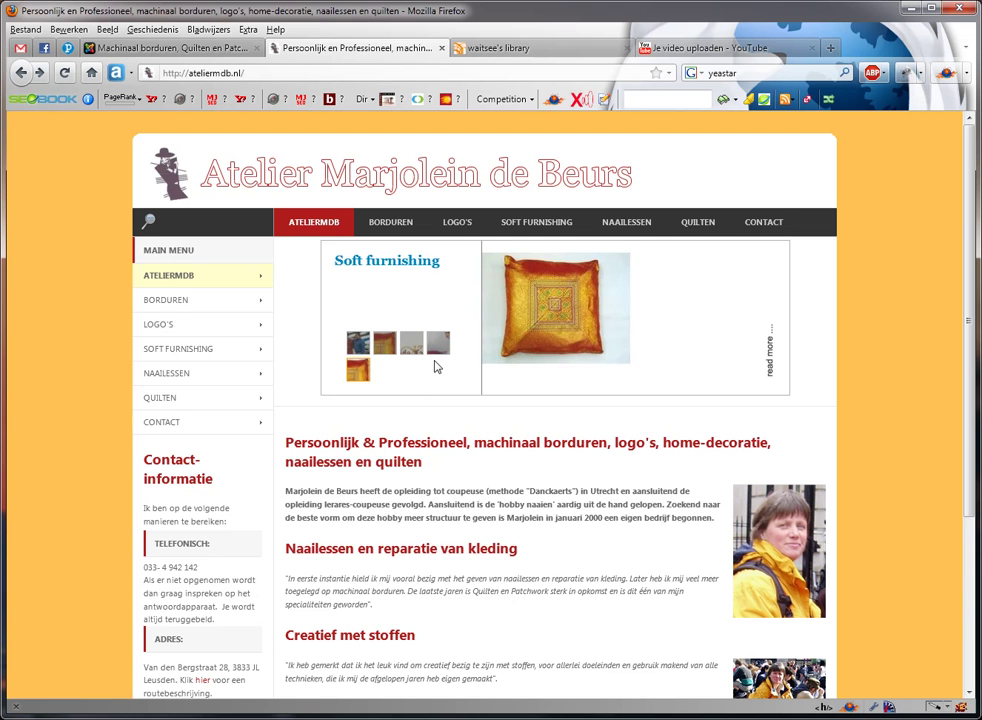
click(360, 346)
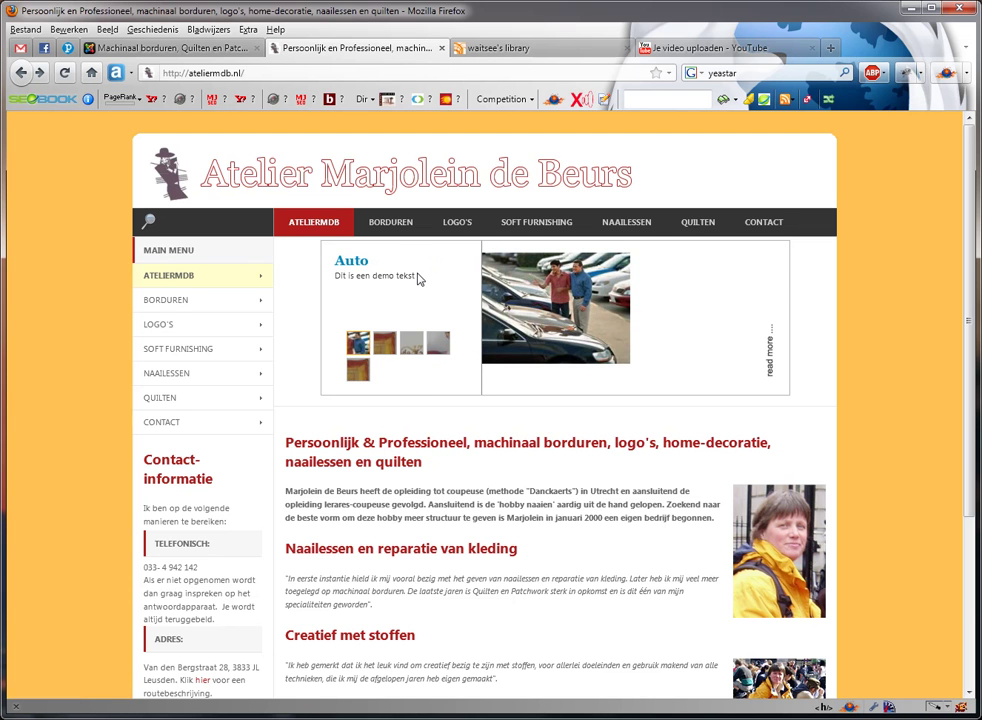
drag(414, 275, 338, 277)
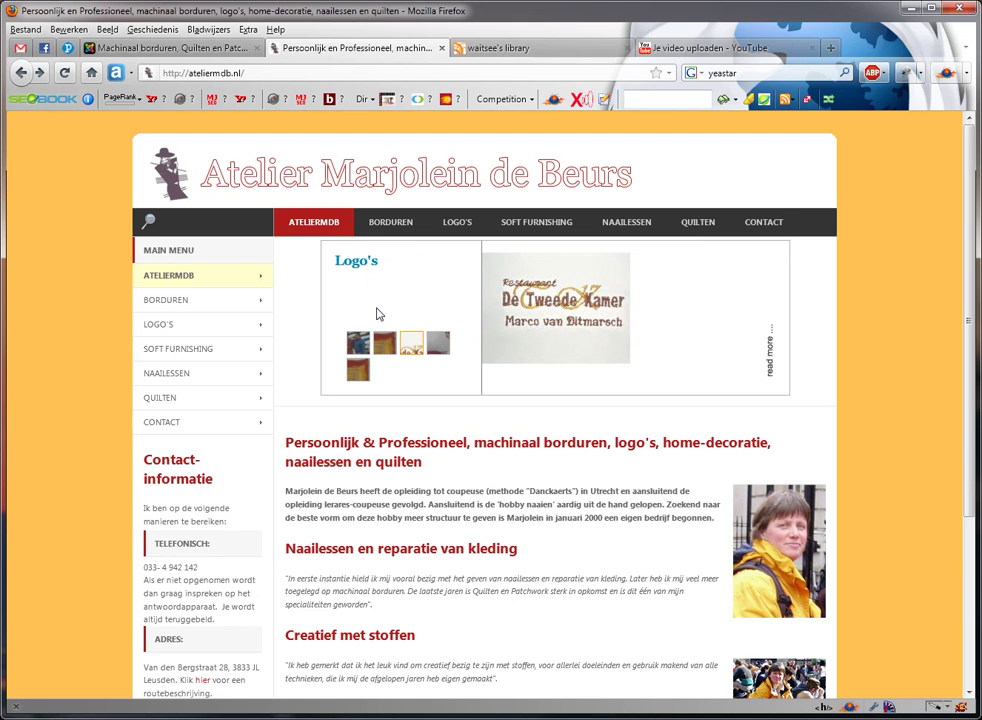
Unpublish the Auto slide in the Joomla administration and switch back to the live website
click(176, 50)
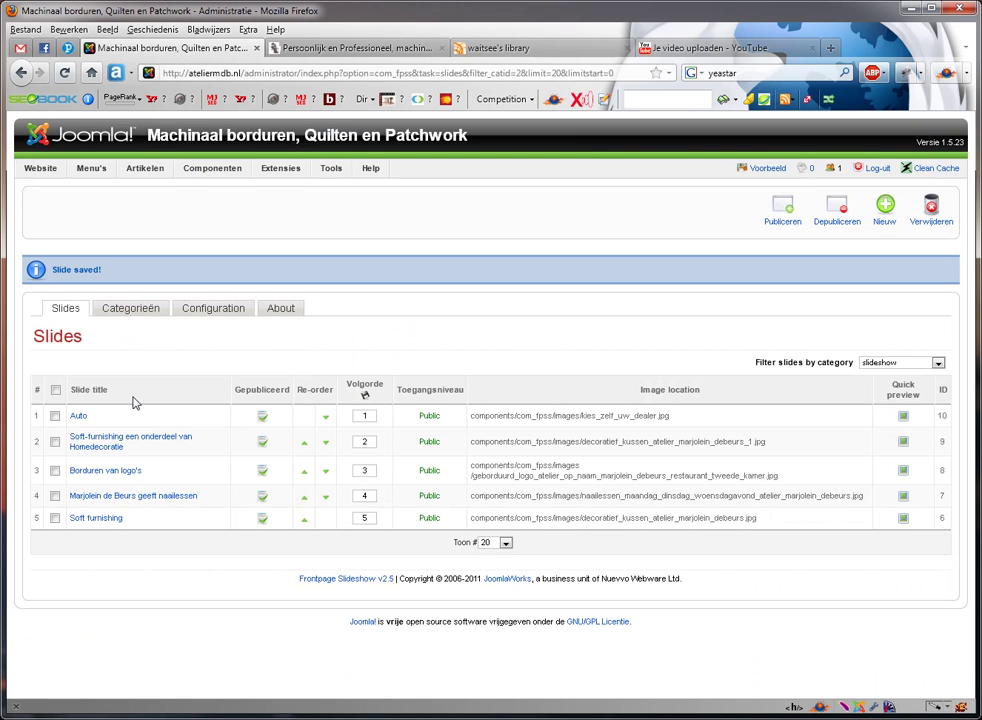
click(262, 417)
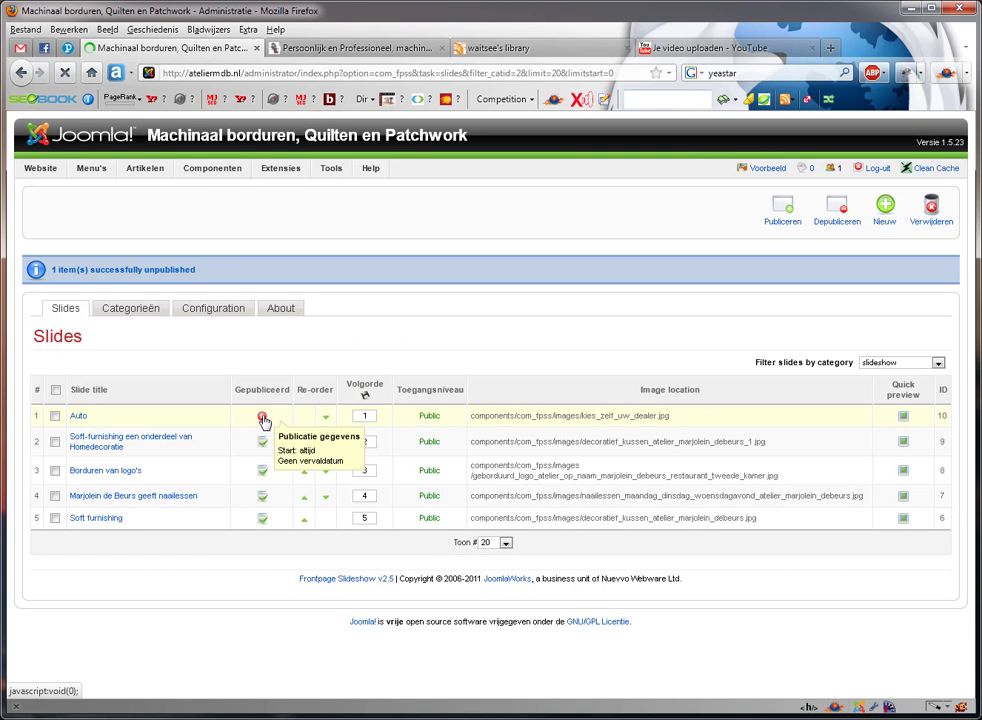
click(350, 50)
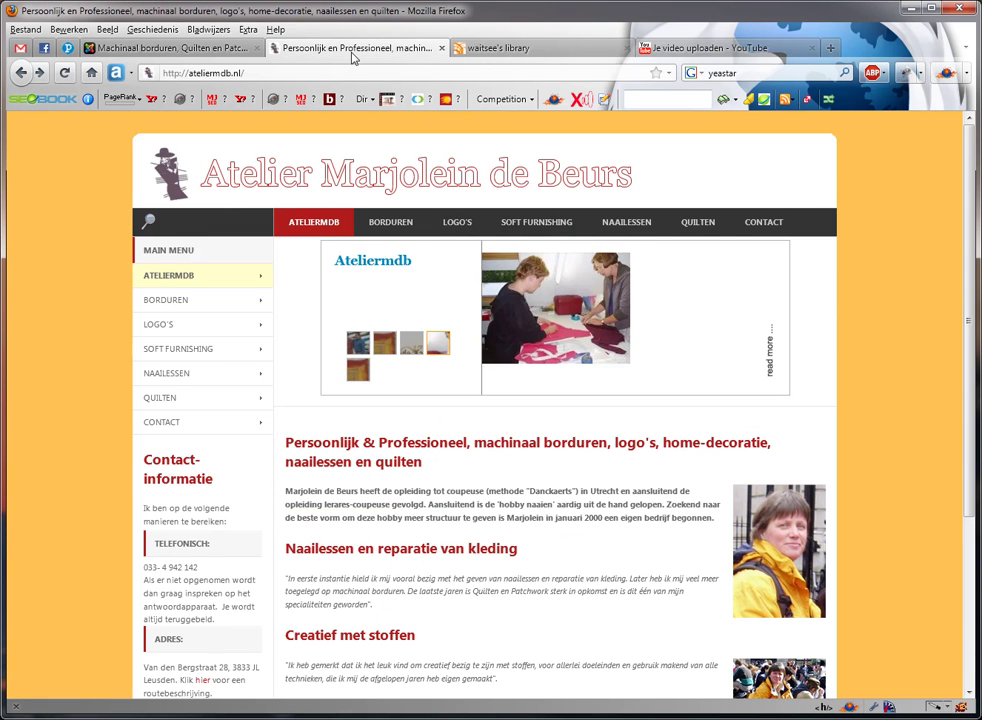